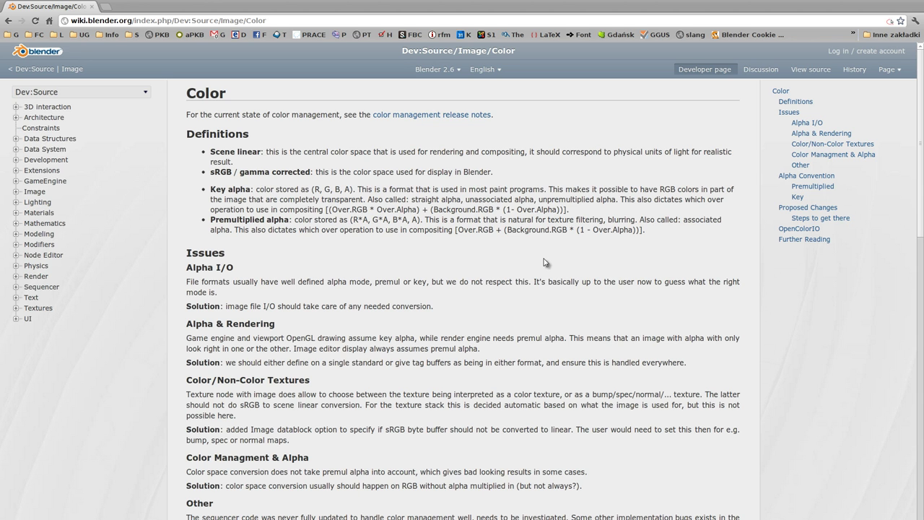
# Study the key alpha (R, G, B, A) and premultiplied alpha (R*A) formats in the reference text.
pyautogui.moveTo(188, 94); pyautogui.dragTo(227, 95)
pyautogui.click(228, 100)
pyautogui.moveTo(211, 188); pyautogui.dragTo(251, 189)
pyautogui.moveTo(210, 220); pyautogui.dragTo(289, 220)
pyautogui.click(288, 221)
pyautogui.moveTo(315, 189); pyautogui.dragTo(353, 190)
pyautogui.moveTo(314, 189); pyautogui.dragTo(351, 190)
pyautogui.click(332, 190)
pyautogui.moveTo(354, 220); pyautogui.dragTo(419, 220)
pyautogui.moveTo(310, 189)
pyautogui.mouseDown()
pyautogui.moveTo(356, 190)
pyautogui.moveTo(413, 230)
pyautogui.mouseUp()
pyautogui.click(367, 228)
# Return to Blender's 3D view and select the green PKB text to show its texture settings.
pyautogui.hotkey('alt', 'Tab')
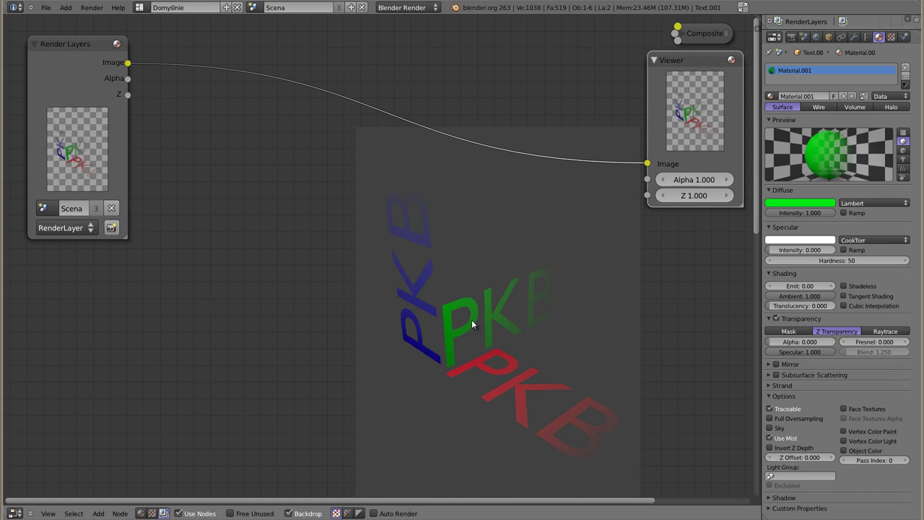
pyautogui.hotkey('shift', 'F5')
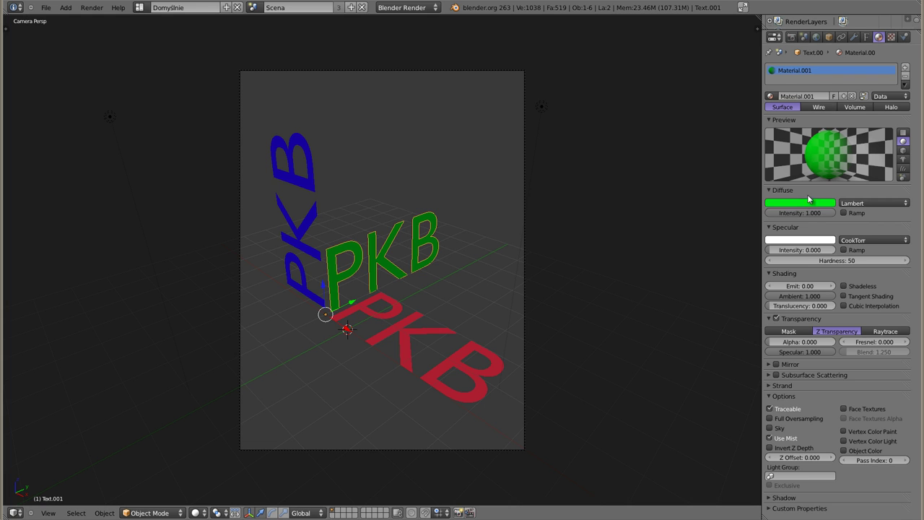
pyautogui.rightClick(368, 299)
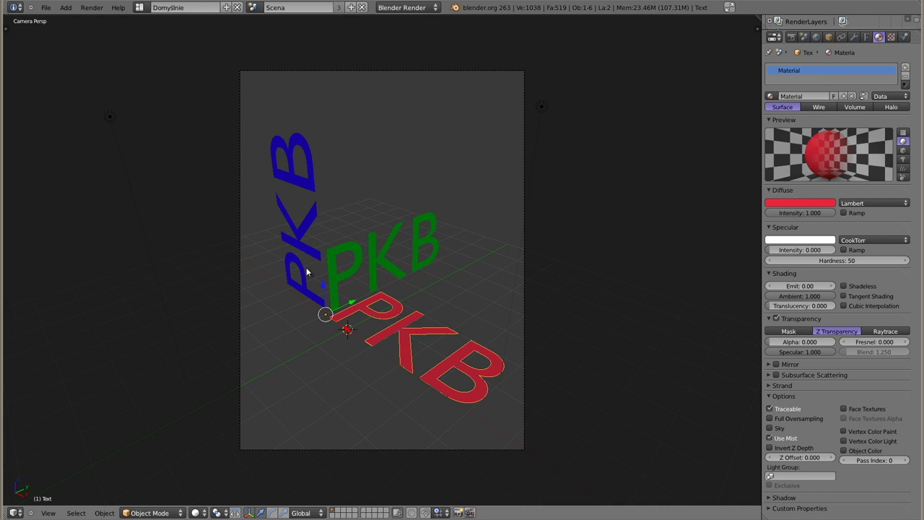
pyautogui.rightClick(310, 256)
pyautogui.rightClick(368, 317)
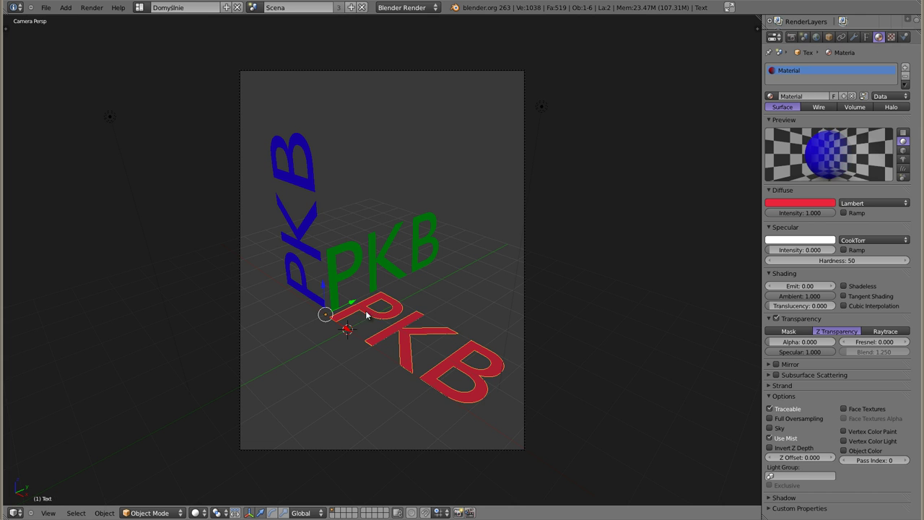
pyautogui.rightClick(373, 273)
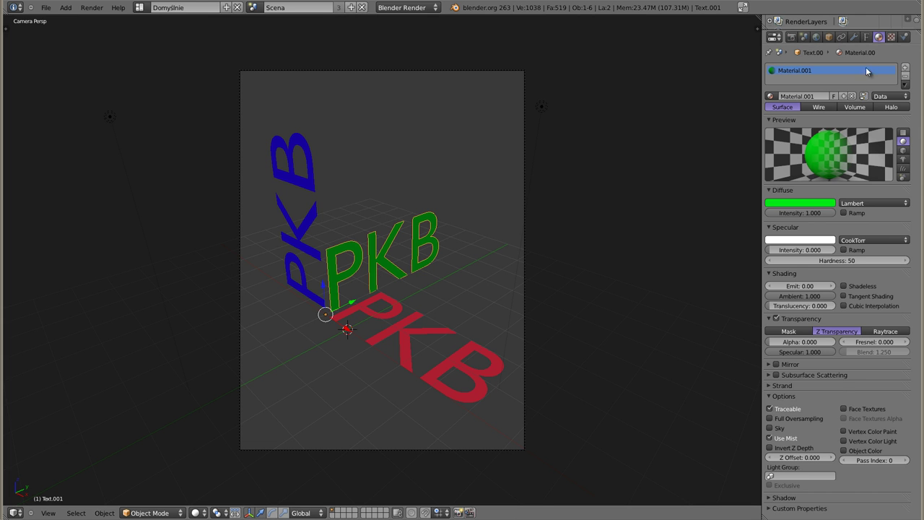
pyautogui.click(892, 37)
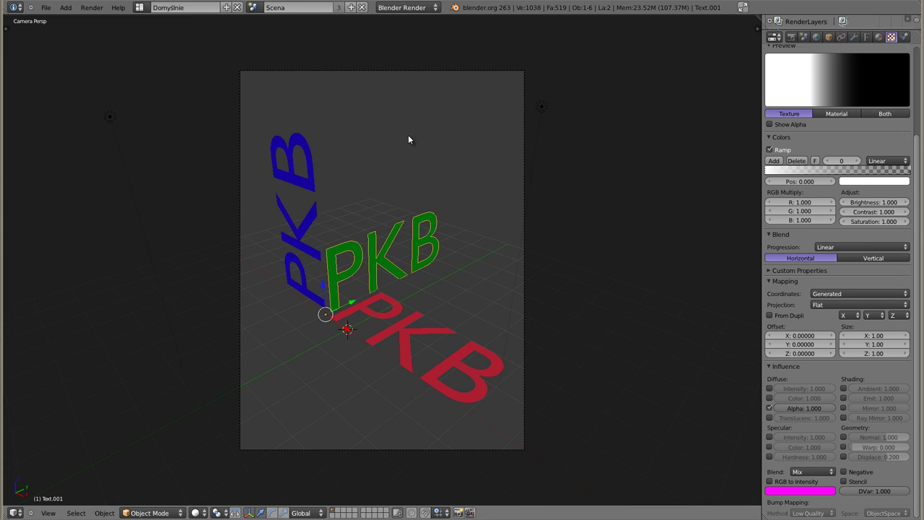
# Connect Render Layers Image to the Composite node and re-render the scene with F12.
pyautogui.press('F12')
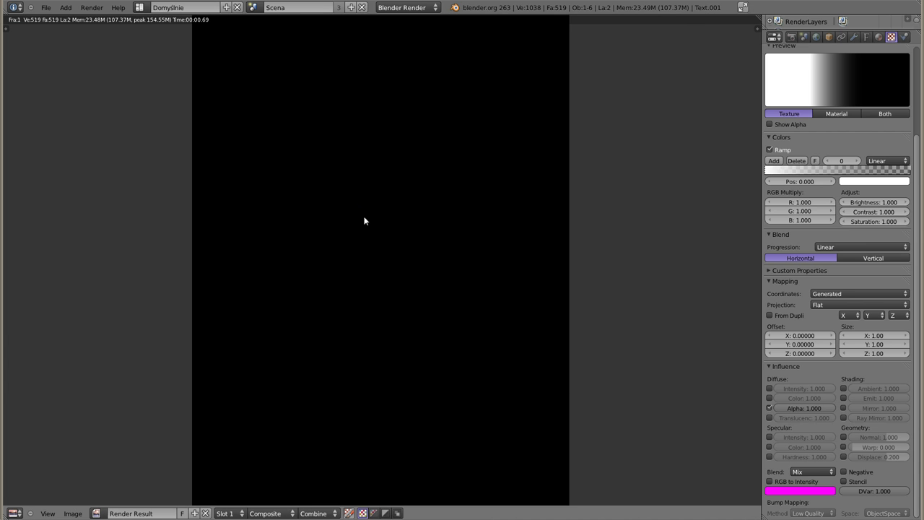
pyautogui.press('Escape')
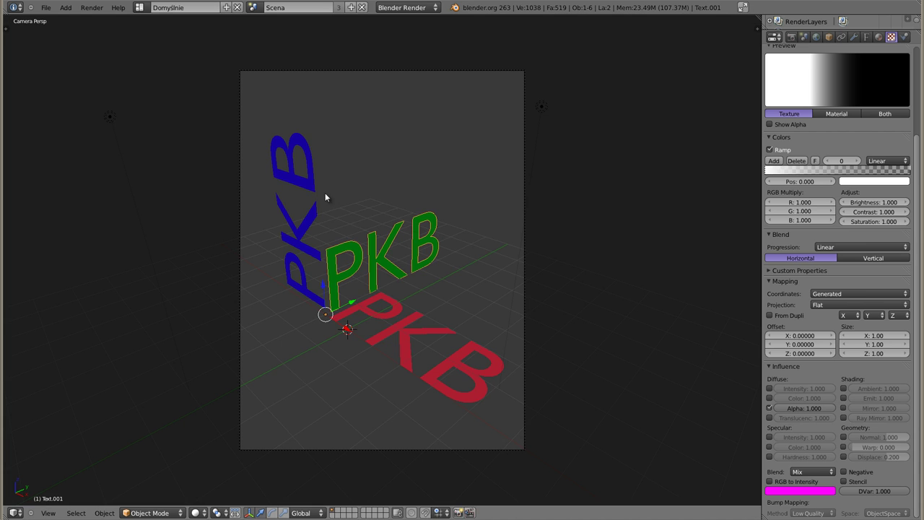
pyautogui.hotkey('shift', 'F3')
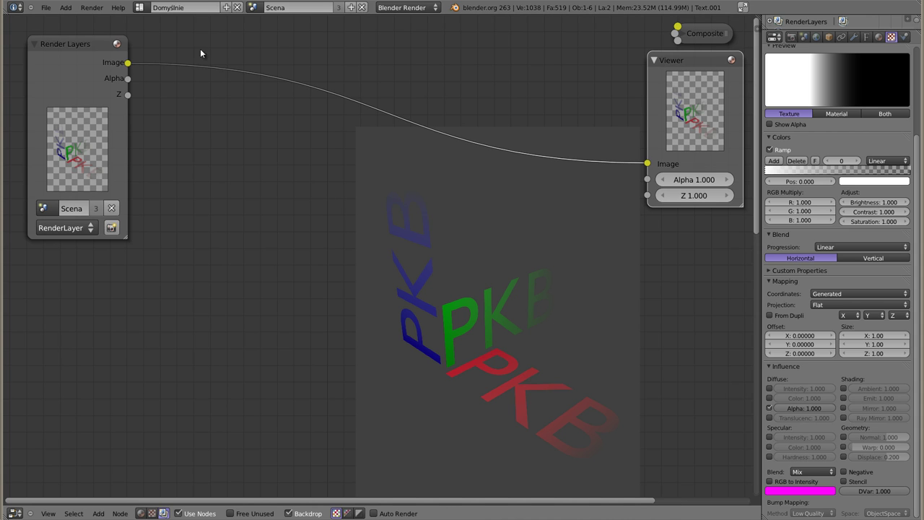
pyautogui.moveTo(127, 63); pyautogui.dragTo(678, 29)
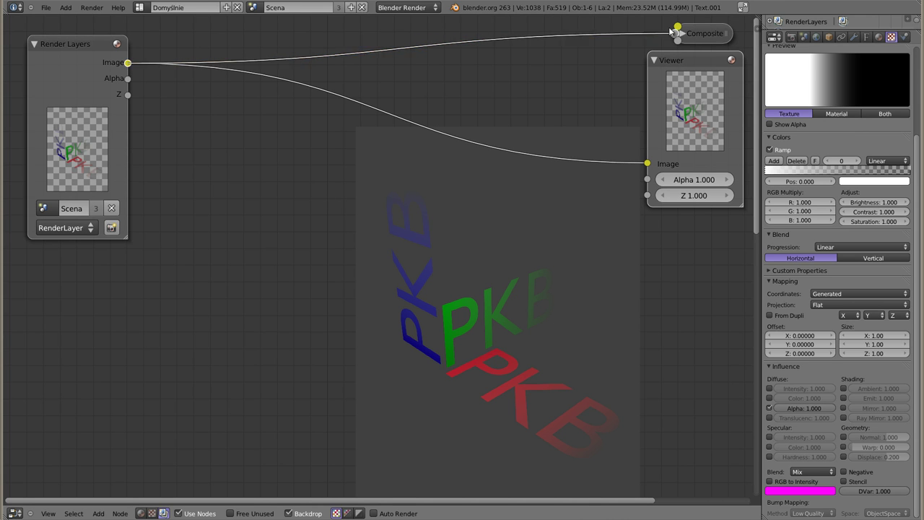
pyautogui.press('F12')
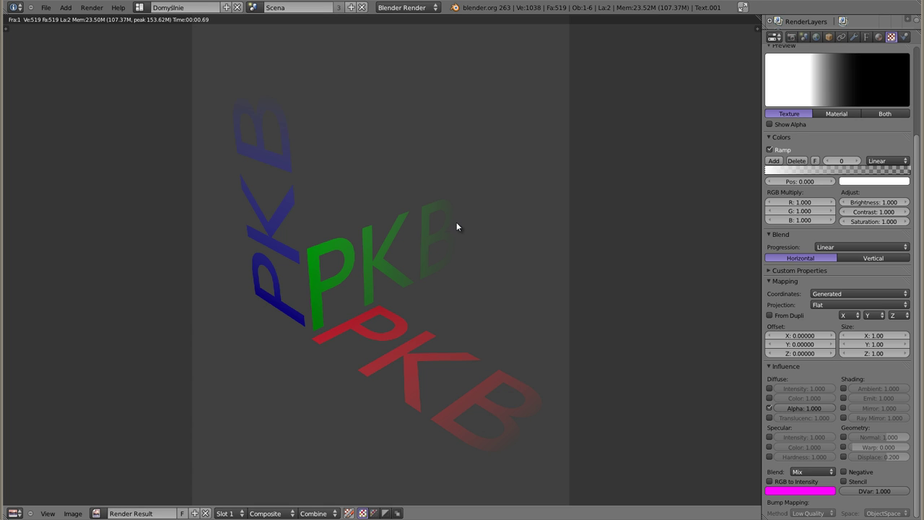
# Sample pixel colour values across the rendered PKB letters.
pyautogui.click(508, 332)
pyautogui.moveTo(501, 336)
pyautogui.mouseDown()
pyautogui.moveTo(507, 429)
pyautogui.moveTo(481, 442)
pyautogui.mouseUp()
pyautogui.moveTo(452, 427)
pyautogui.mouseDown()
pyautogui.moveTo(484, 444)
pyautogui.moveTo(510, 442)
pyautogui.moveTo(452, 436)
pyautogui.moveTo(340, 317)
pyautogui.moveTo(350, 323)
pyautogui.moveTo(322, 336)
pyautogui.moveTo(352, 322)
pyautogui.moveTo(312, 316)
pyautogui.mouseUp()
# Add an Alpha Convert node set to Key to Premul into the Render Layers–Viewer link.
pyautogui.press('Escape')
pyautogui.hotkey('shift', 'a')
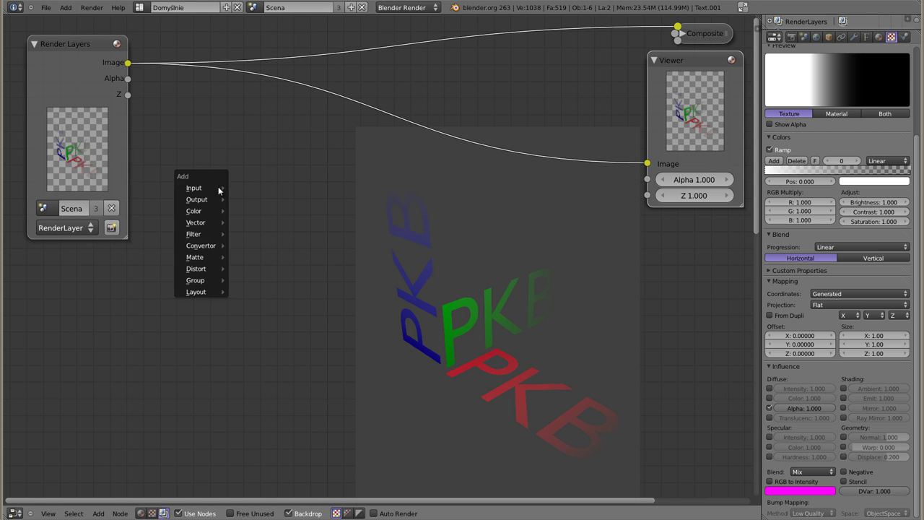
pyautogui.moveTo(200, 245)
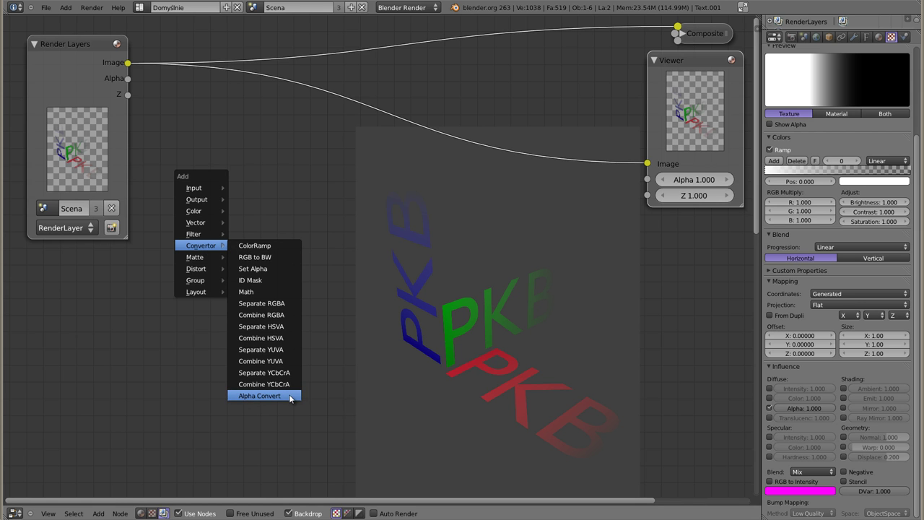
pyautogui.click(289, 394)
pyautogui.click(277, 124)
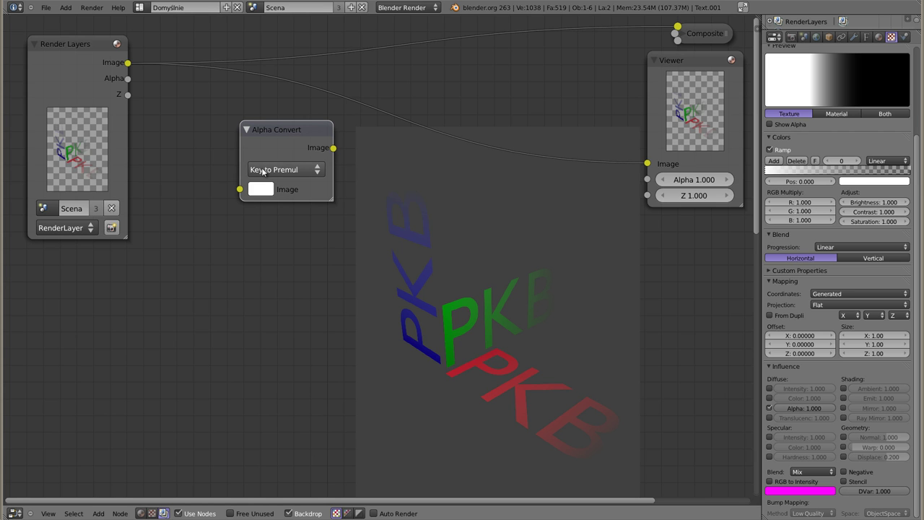
pyautogui.click(305, 174)
pyautogui.moveTo(284, 130); pyautogui.dragTo(332, 86)
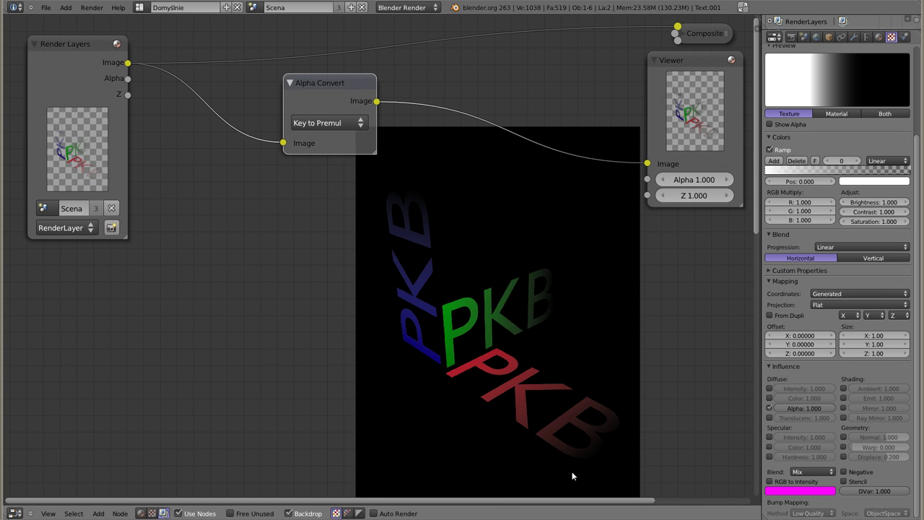
# Show the backdrop's alpha channel, comparing the Viewer fed directly from Render Layers versus from Alpha Convert.
pyautogui.click(359, 513)
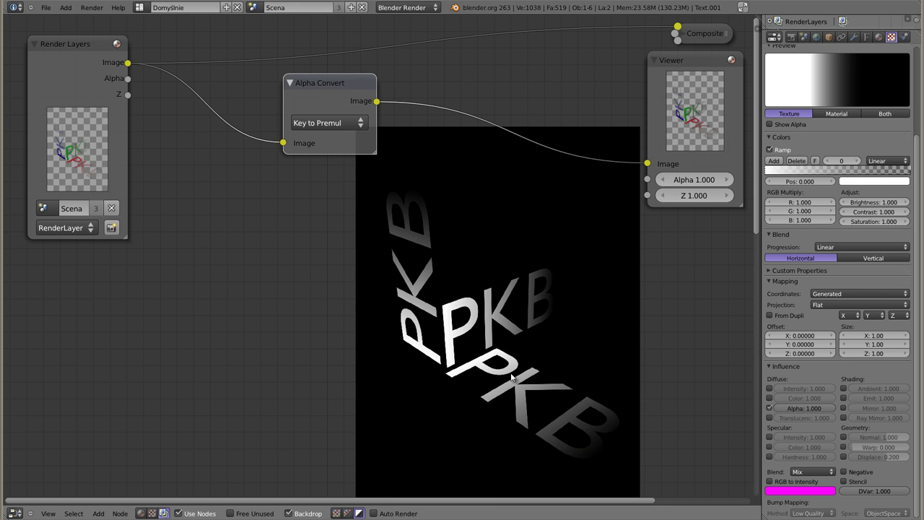
pyautogui.keyDown('ctrl'); pyautogui.keyDown('shift'); pyautogui.click(102, 55); pyautogui.keyUp('shift'); pyautogui.keyUp('ctrl')
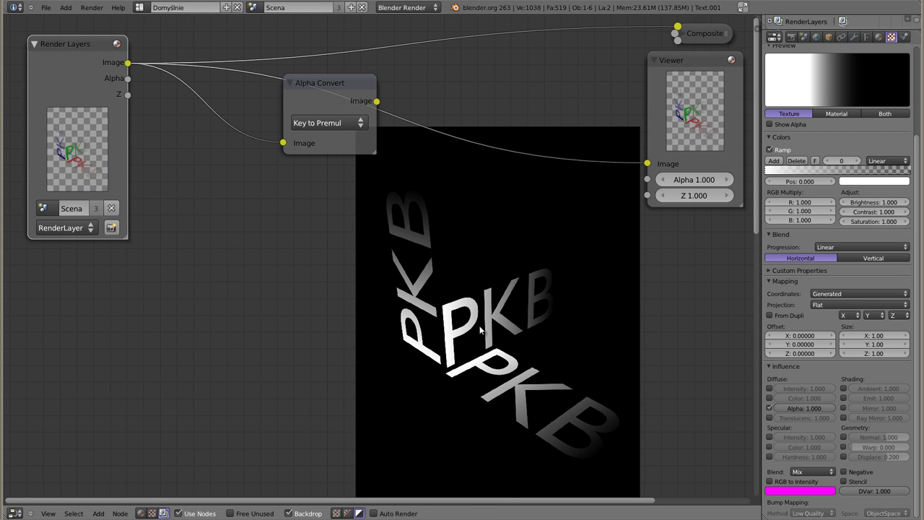
pyautogui.keyDown('ctrl'); pyautogui.keyDown('shift'); pyautogui.click(347, 80); pyautogui.keyUp('shift'); pyautogui.keyUp('ctrl')
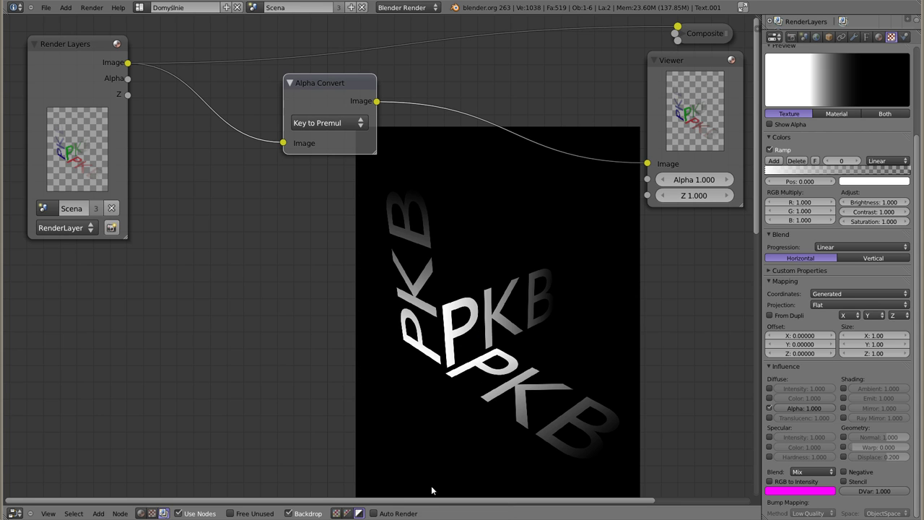
pyautogui.click(326, 123)
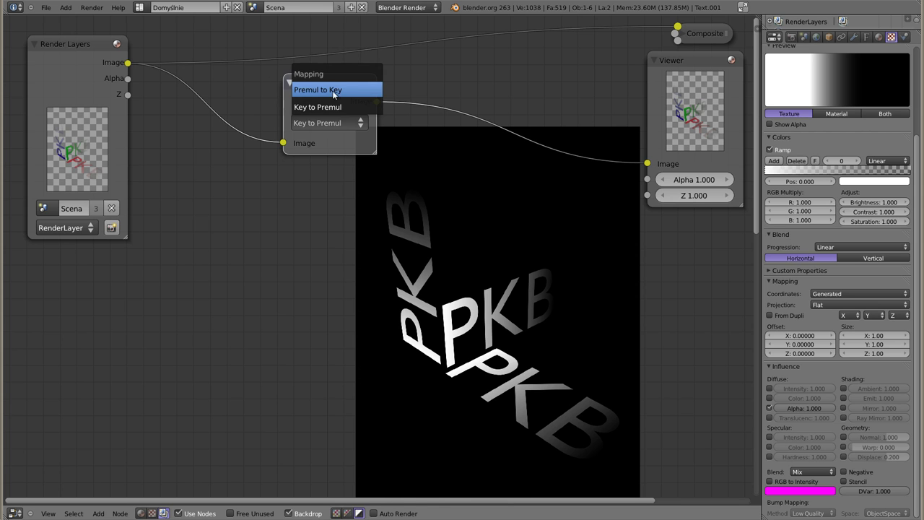
# Switch Alpha Convert to Premul to Key and show the backdrop in colour again.
pyautogui.click(347, 91)
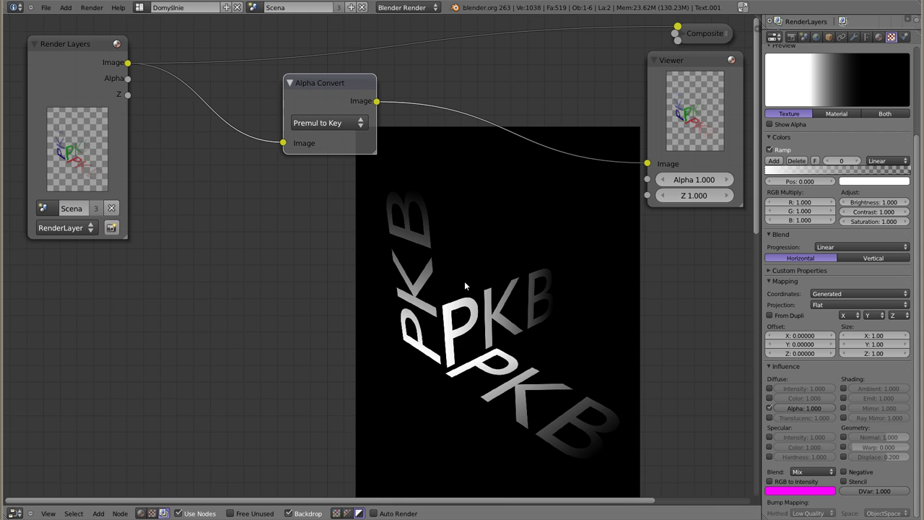
pyautogui.click(335, 513)
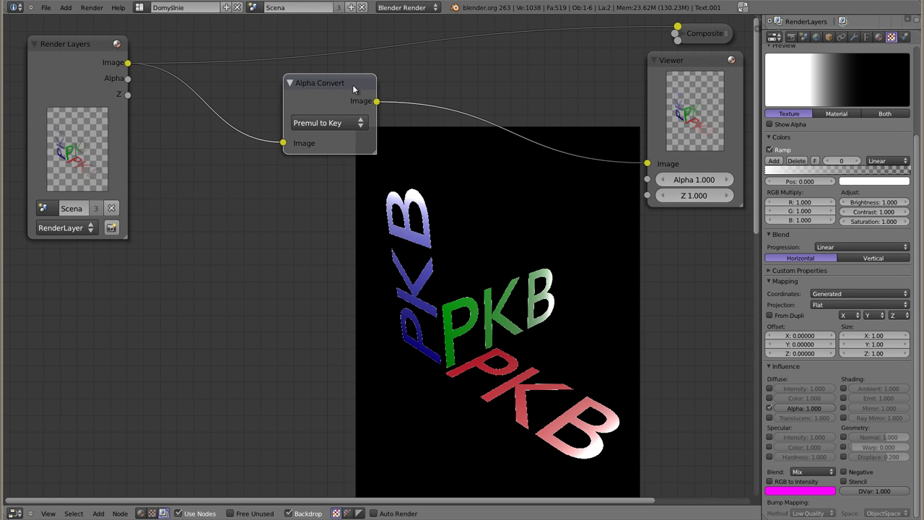
# Reposition the Alpha Convert node and set its mapping back to Key to Premul.
pyautogui.moveTo(332, 85); pyautogui.dragTo(293, 130)
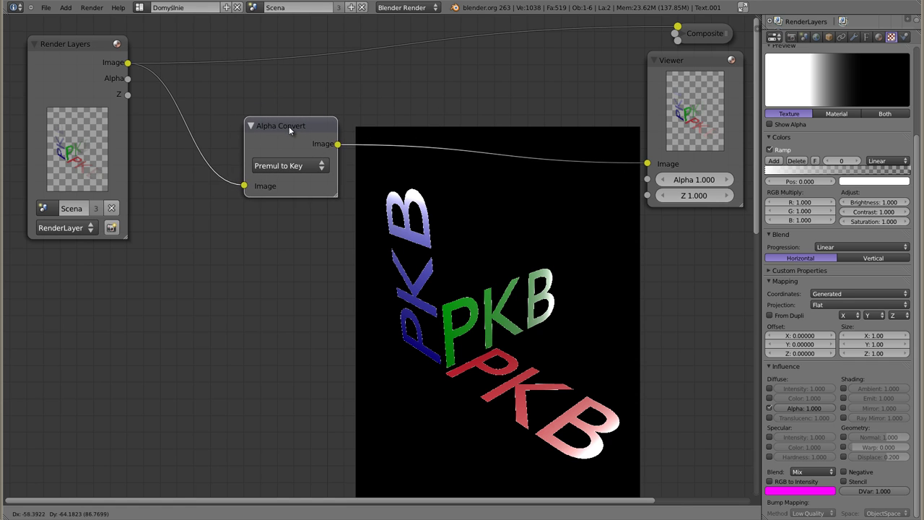
pyautogui.moveTo(292, 130); pyautogui.dragTo(292, 128)
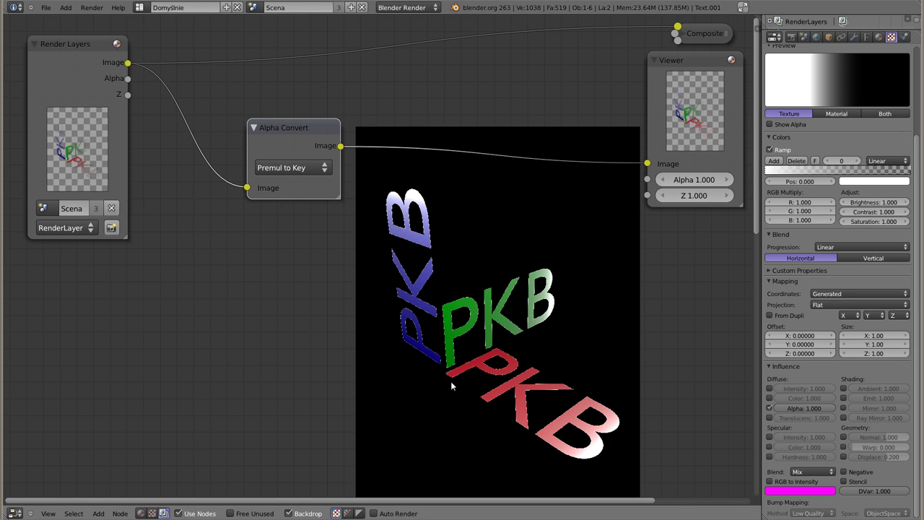
pyautogui.click(287, 167)
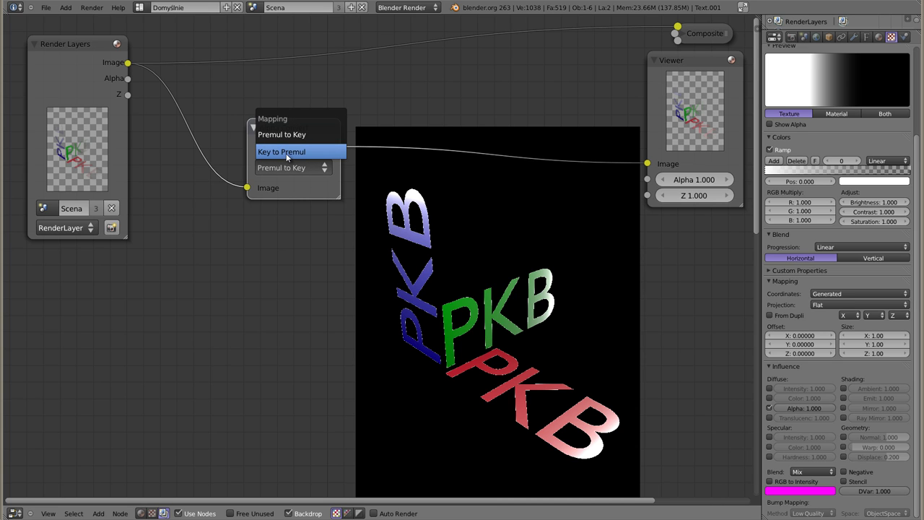
pyautogui.click(285, 155)
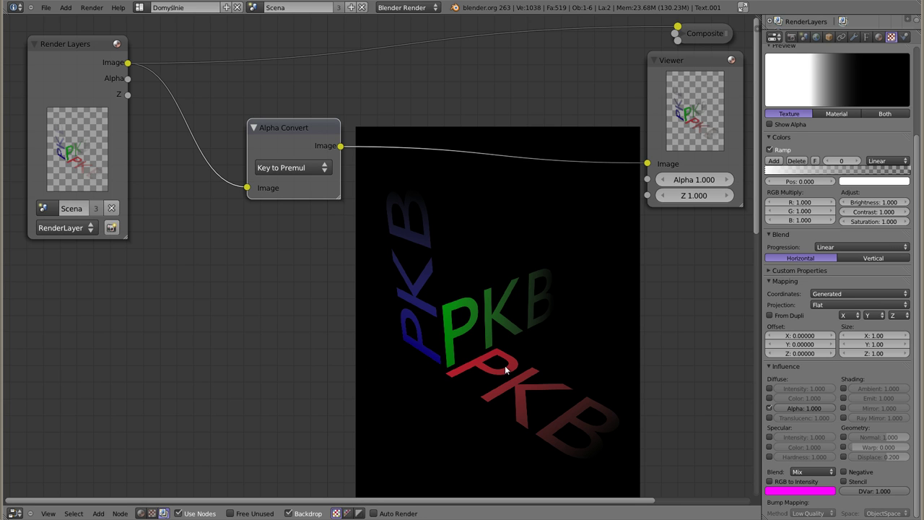
pyautogui.moveTo(293, 126); pyautogui.dragTo(294, 94)
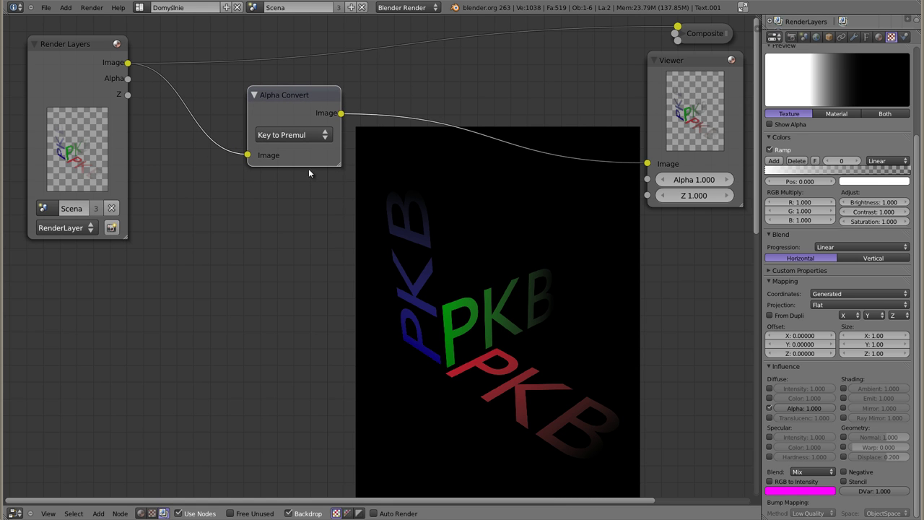